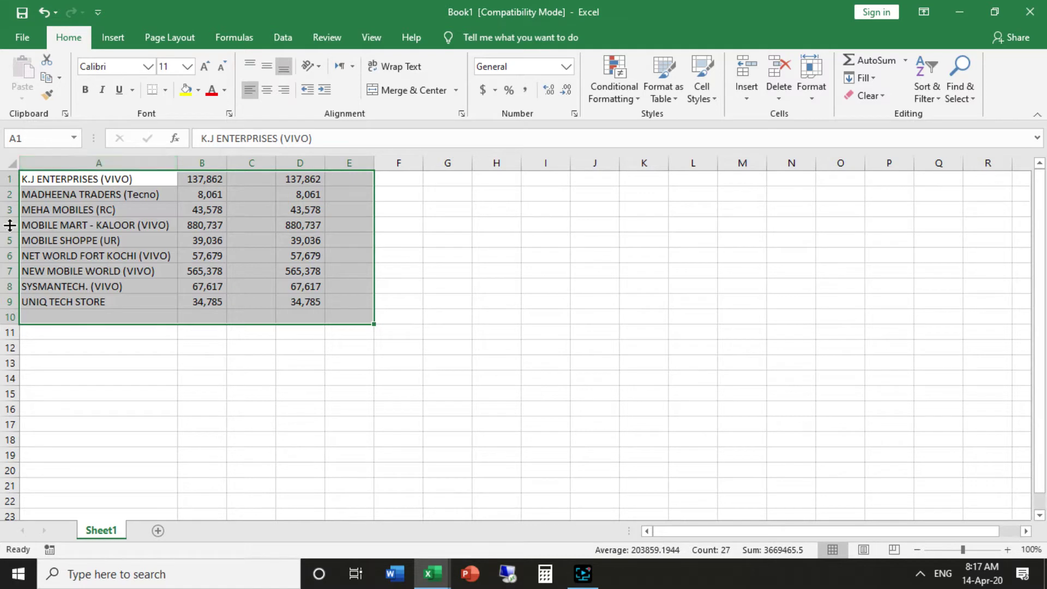
Close the Book1 and cd 31 workbooks without saving their changes.
{"action": "left_click", "coordinate": [468, 311]}
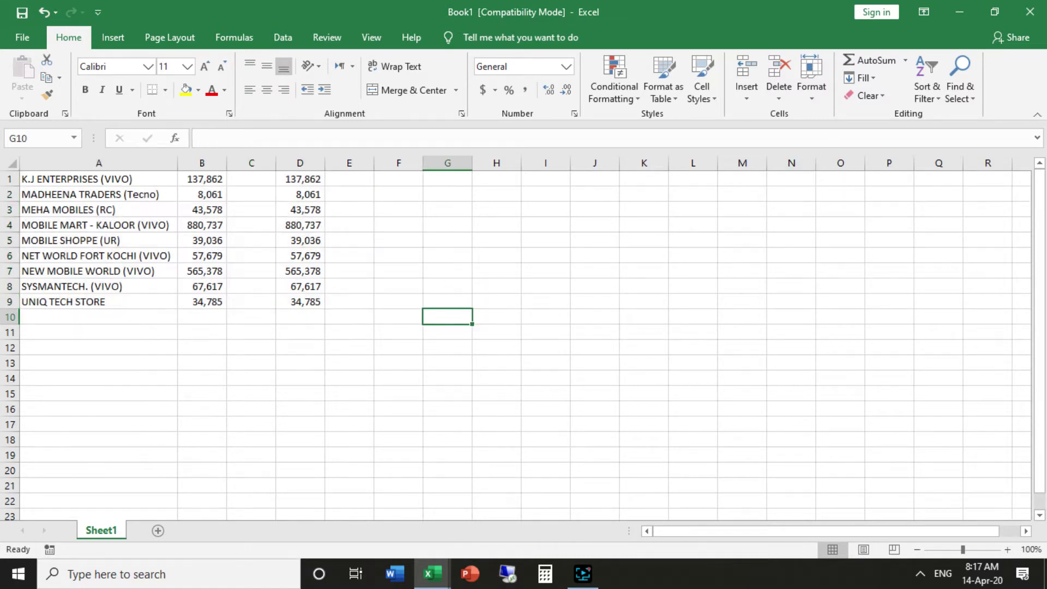
{"action": "left_click", "coordinate": [1025, 20]}
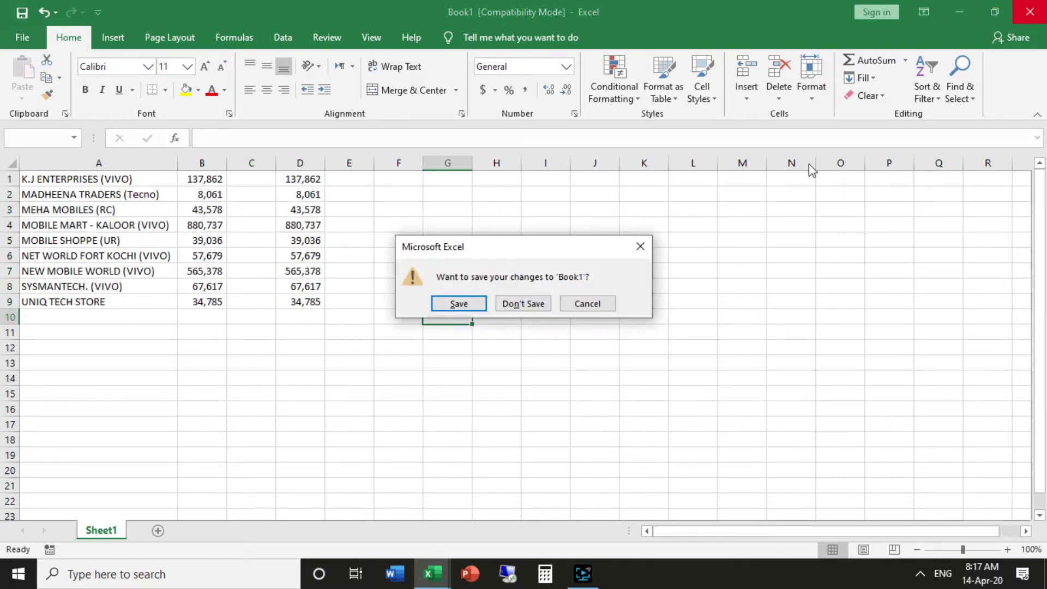
{"action": "left_click", "coordinate": [544, 308]}
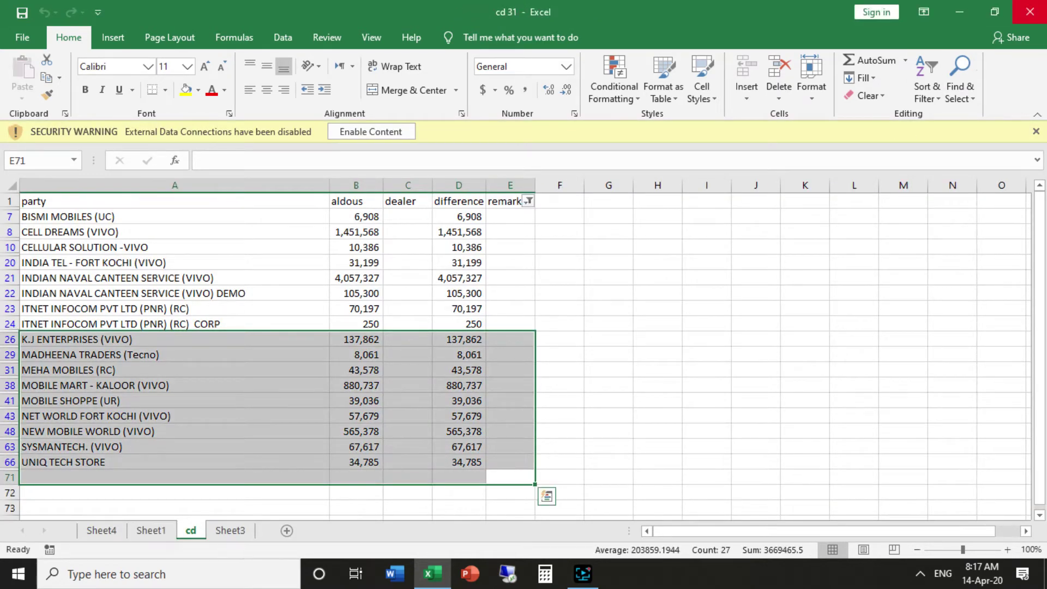
{"action": "left_click", "coordinate": [1029, 11]}
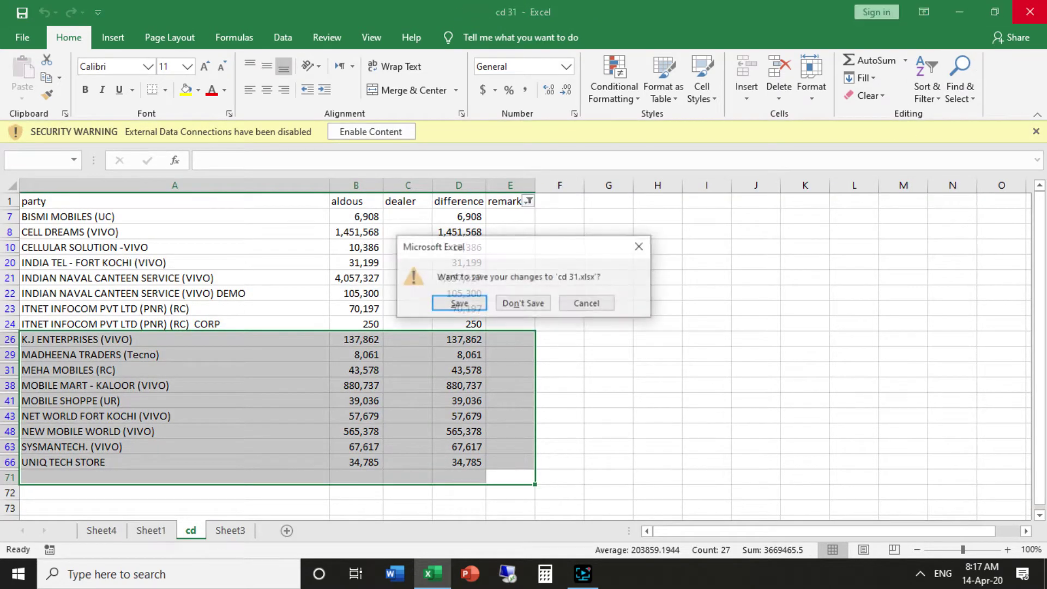
{"action": "left_click", "coordinate": [534, 305]}
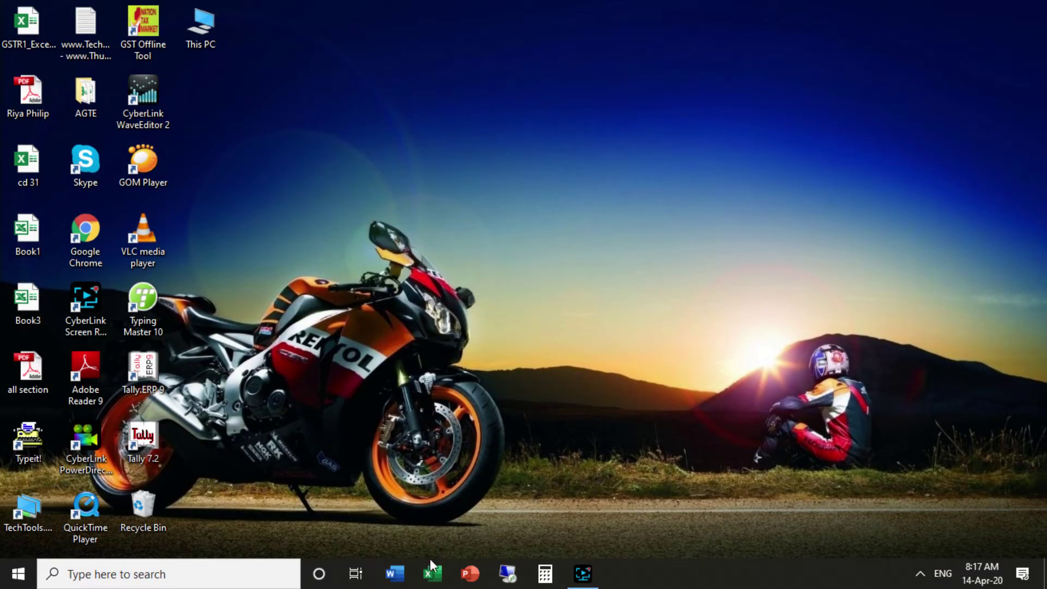
Start Excel and open the unsaved Book1 copy from 4/14/2020 7:40 AM out of the recoverable unsaved workbooks.
{"action": "left_click", "coordinate": [431, 579]}
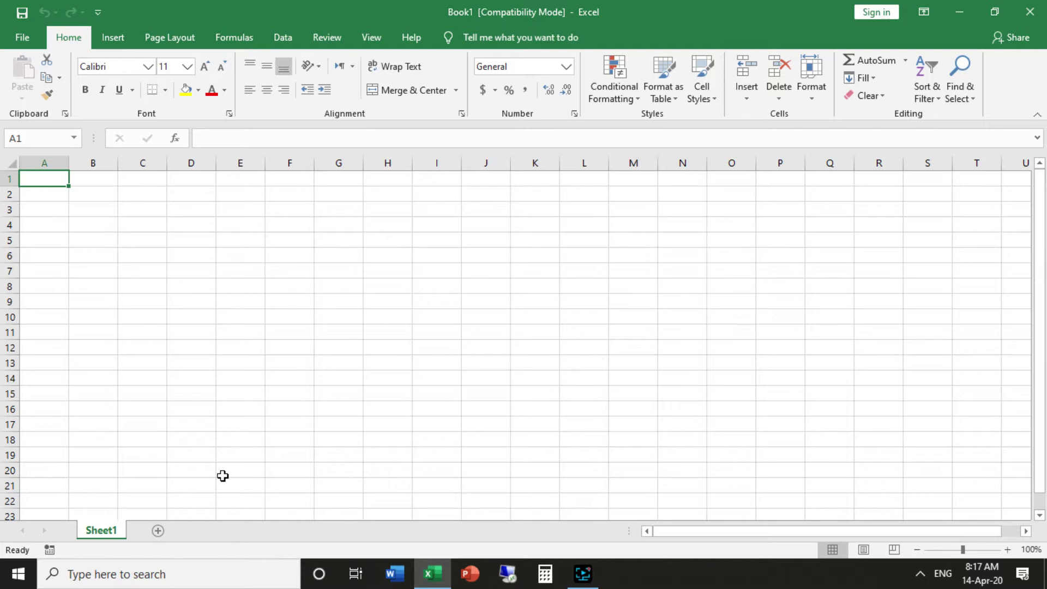
{"action": "left_click", "coordinate": [24, 39]}
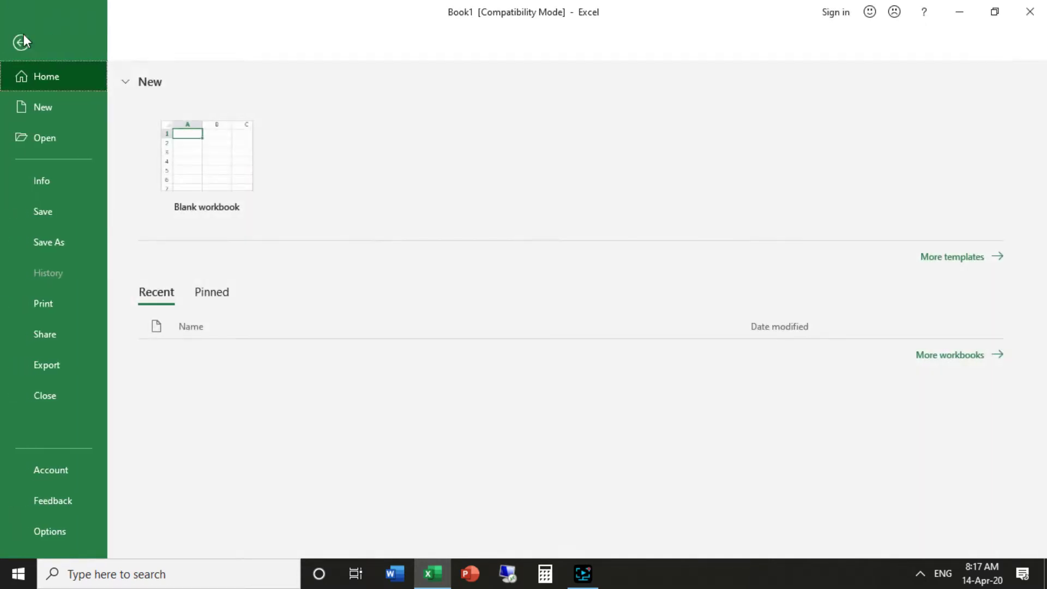
{"action": "left_click", "coordinate": [68, 189]}
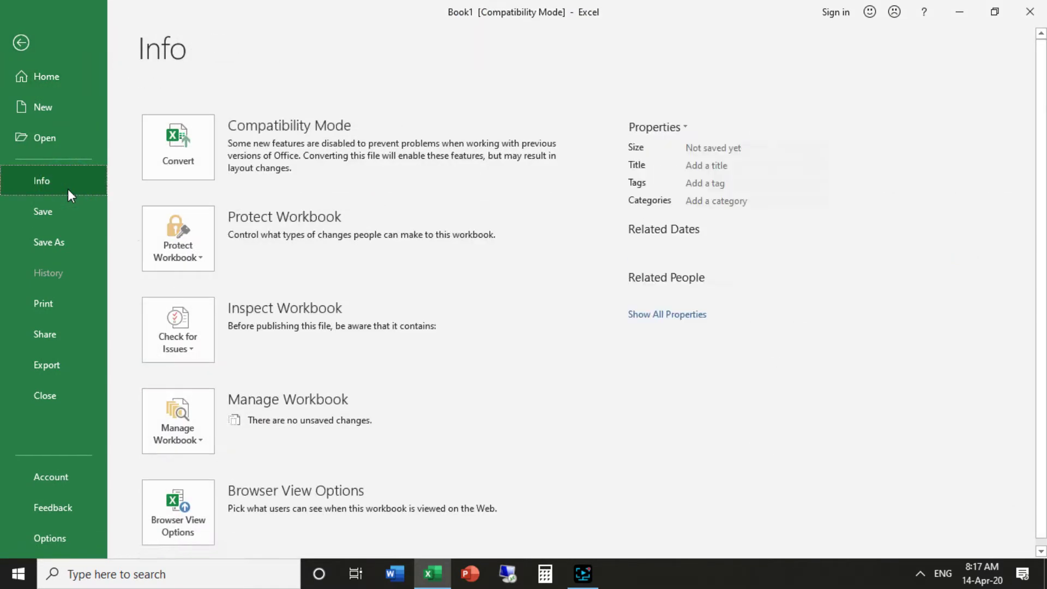
{"action": "left_click", "coordinate": [195, 458]}
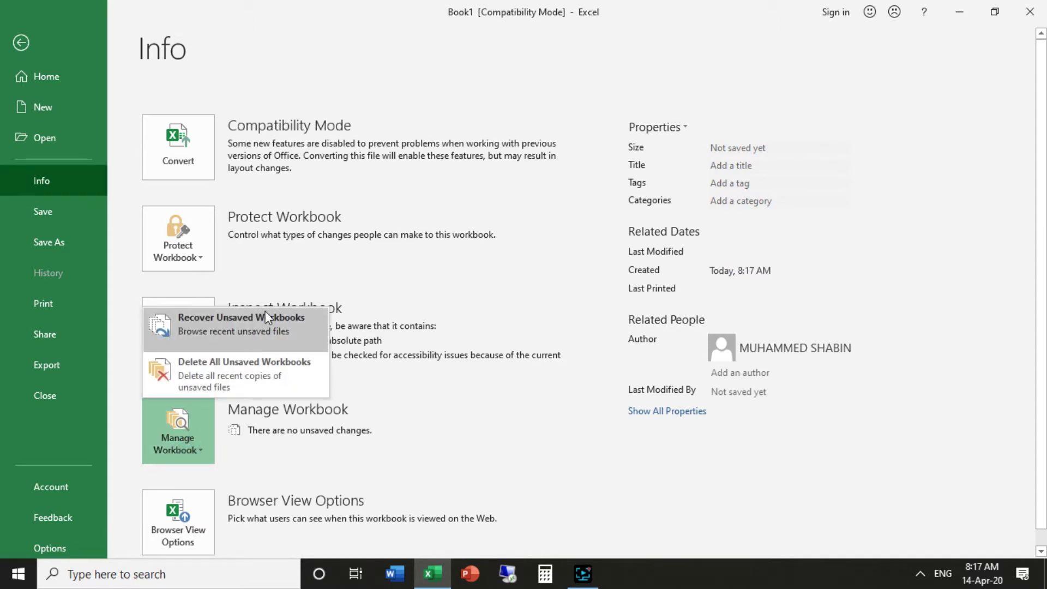
{"action": "left_click", "coordinate": [265, 327]}
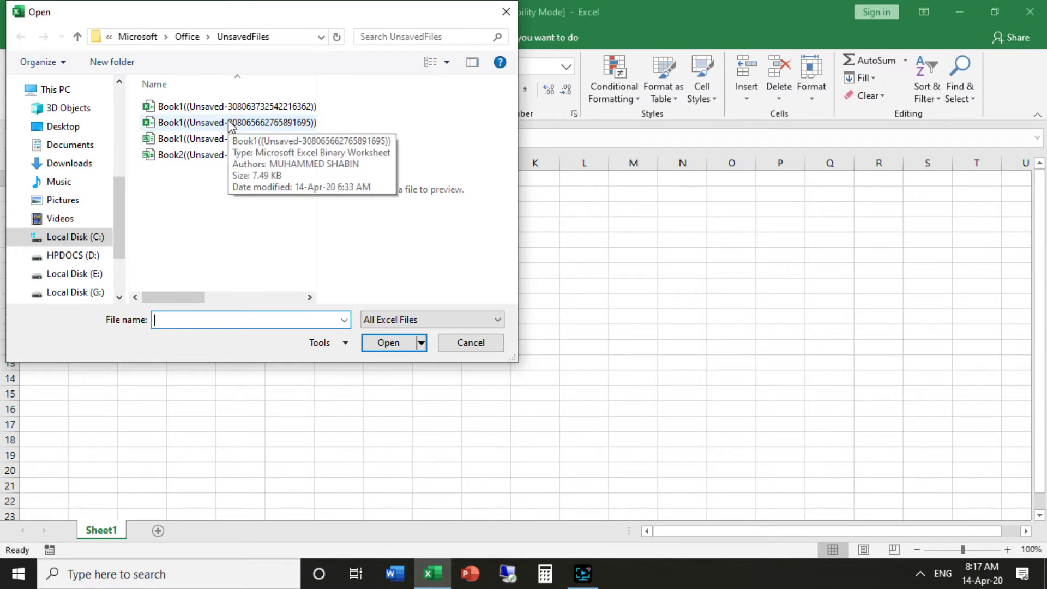
{"action": "double_click", "coordinate": [227, 140]}
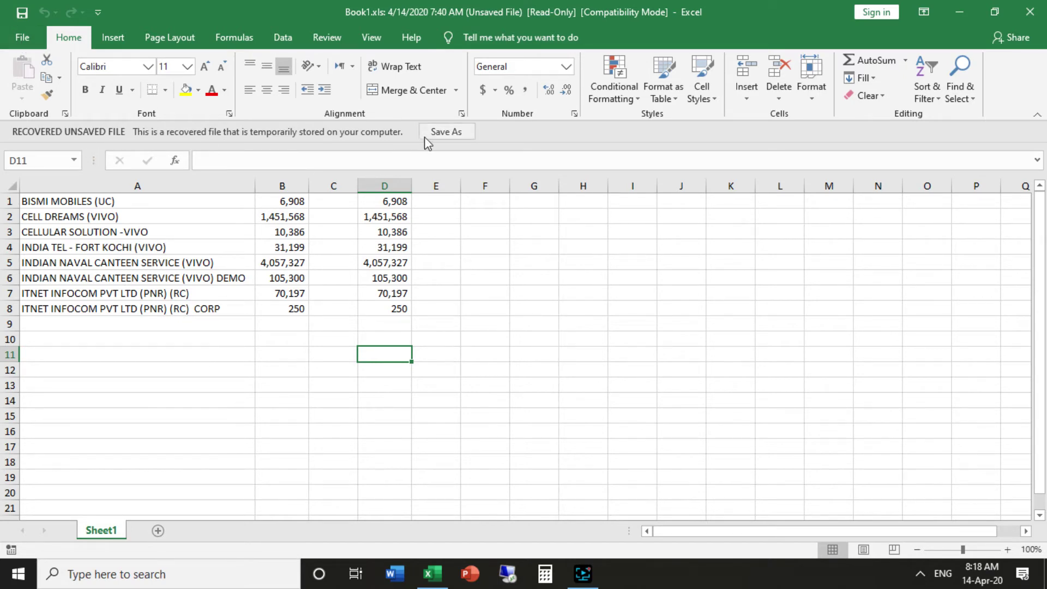
Review the recovered workbook's file information and return to the sheet.
{"action": "left_click", "coordinate": [22, 37]}
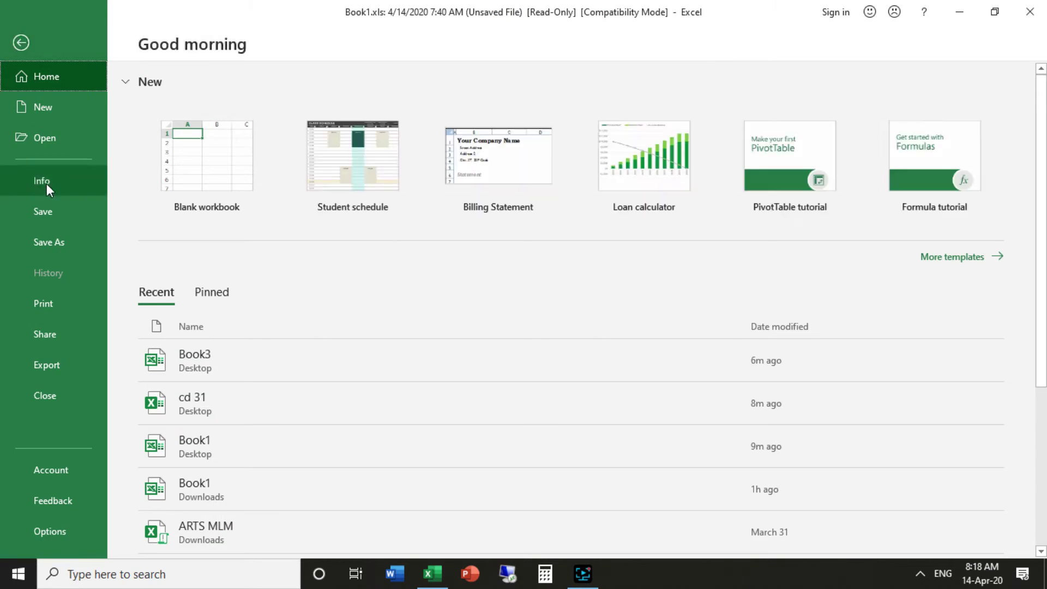
{"action": "left_click", "coordinate": [47, 183]}
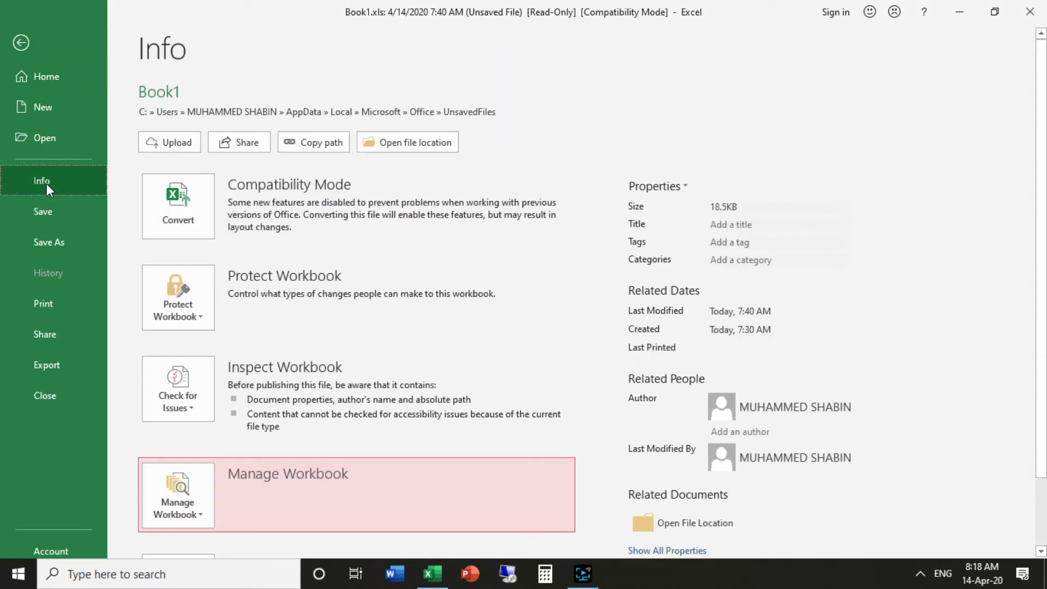
{"action": "left_click", "coordinate": [22, 42]}
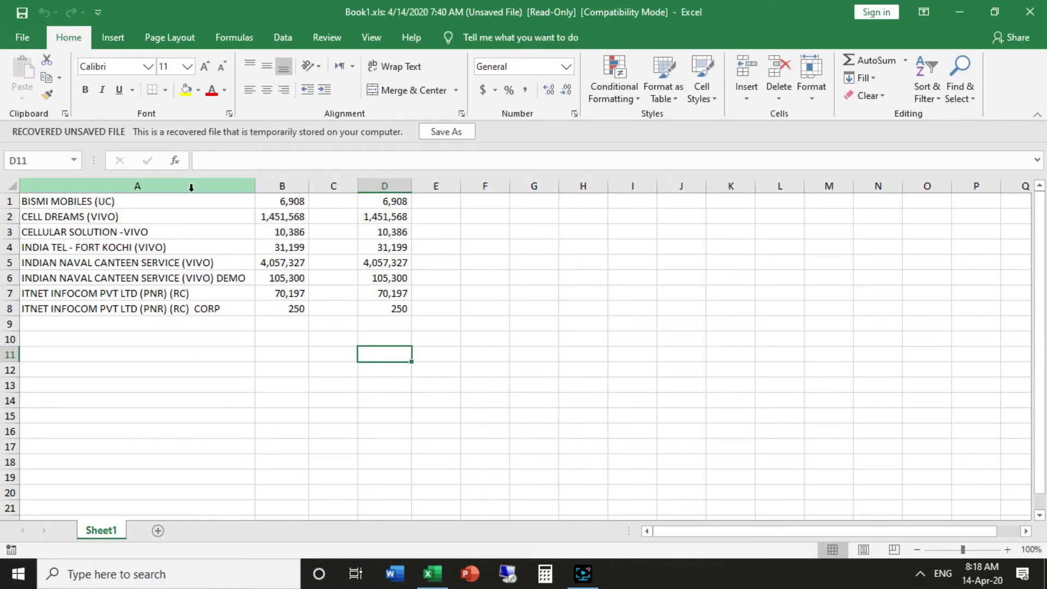
Copy cells A4:E8 of the recovered sheet into a new workbook starting at cell A1.
{"action": "left_click_drag", "start_coordinate": [436, 309], "coordinate": [62, 241]}
{"action": "key", "text": "ctrl+c"}
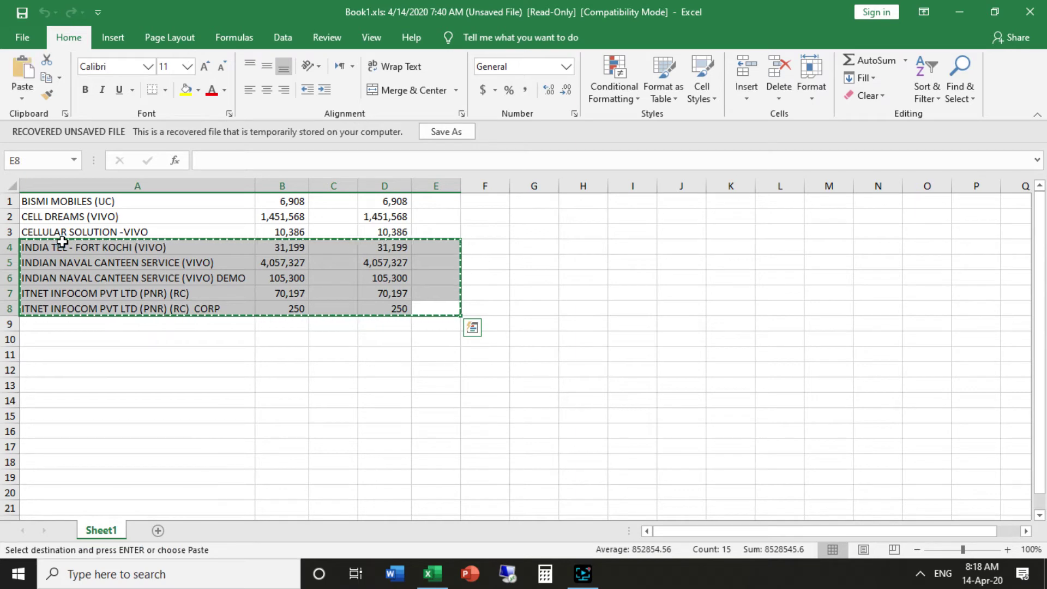
{"action": "key", "text": "ctrl+n"}
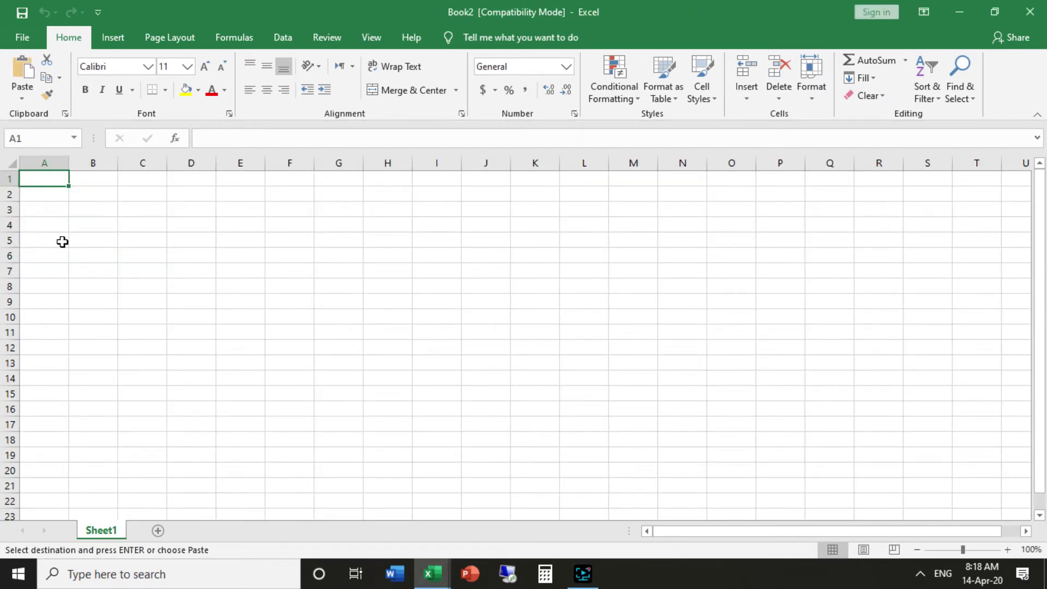
{"action": "key", "text": "ctrl+v"}
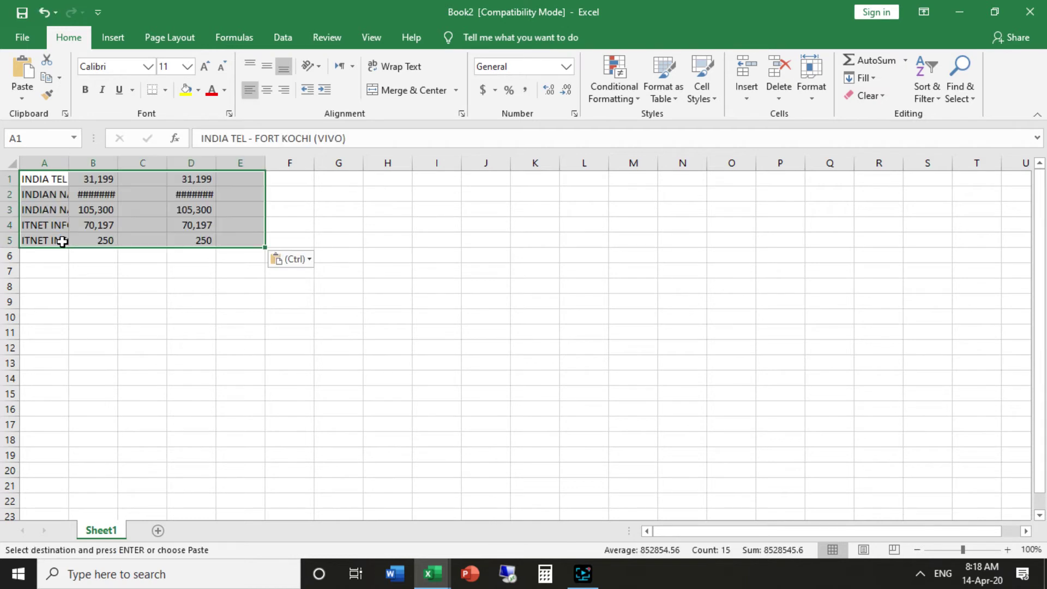
Autofit the widths of columns B and D to their amounts.
{"action": "double_click", "coordinate": [118, 164]}
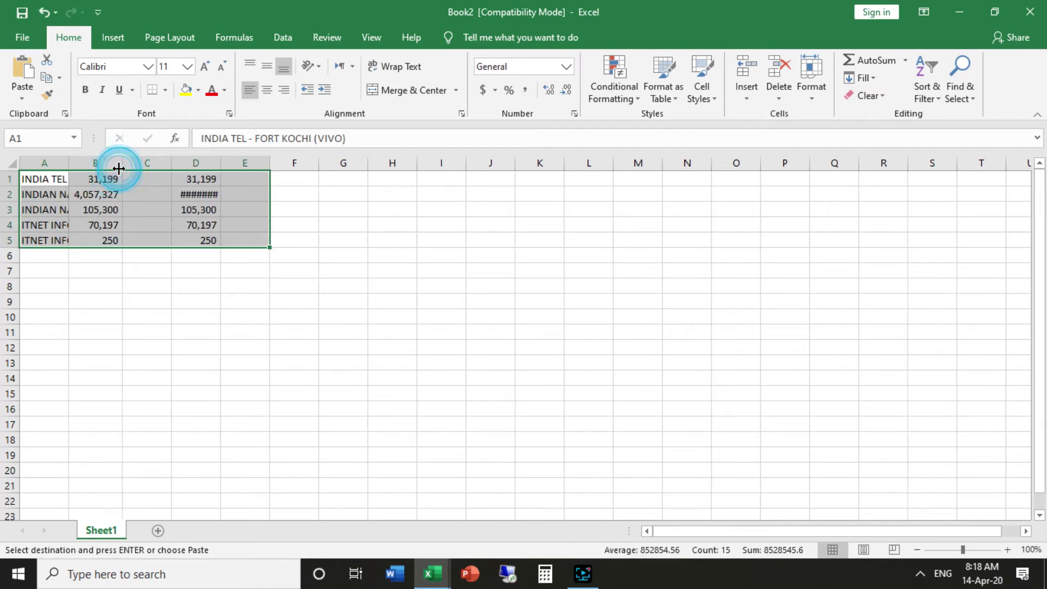
{"action": "left_click", "coordinate": [222, 164]}
{"action": "double_click", "coordinate": [222, 164]}
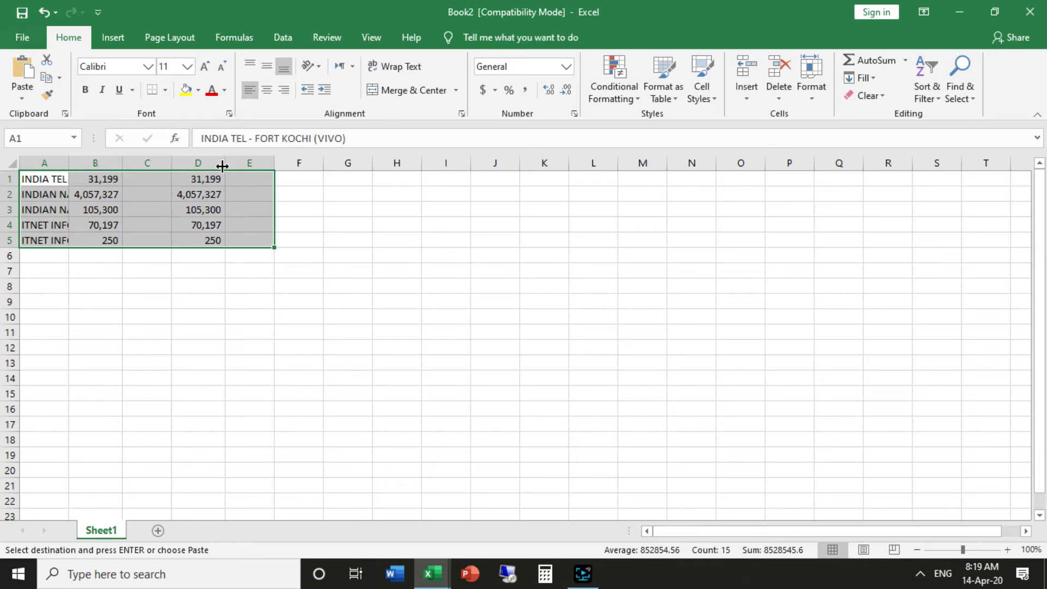
Review the Manage Workbook options for recovering or deleting unsaved workbooks and return to the sheet.
{"action": "left_click", "coordinate": [11, 31]}
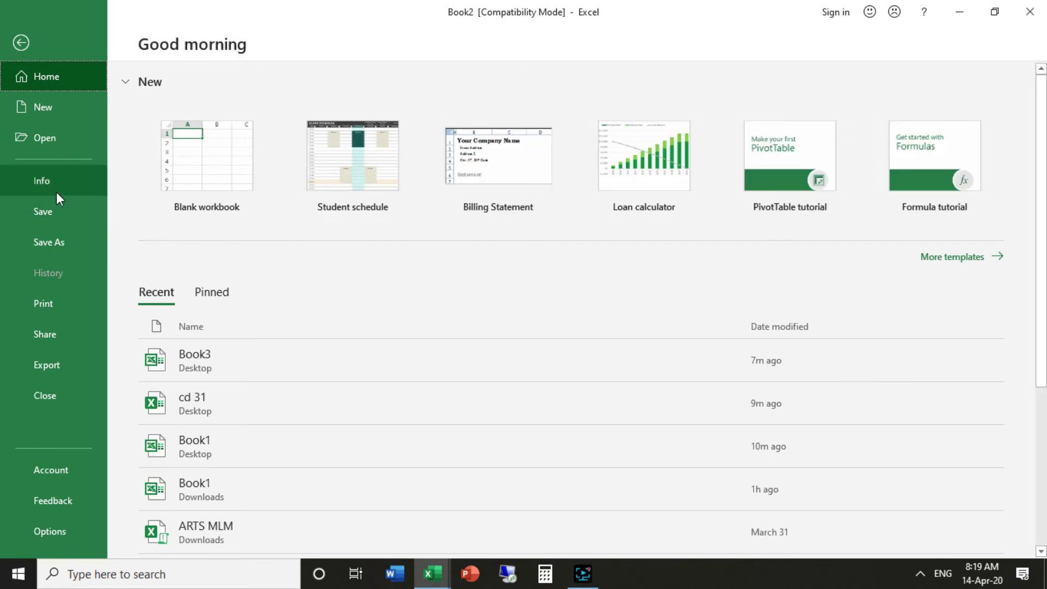
{"action": "left_click", "coordinate": [56, 192]}
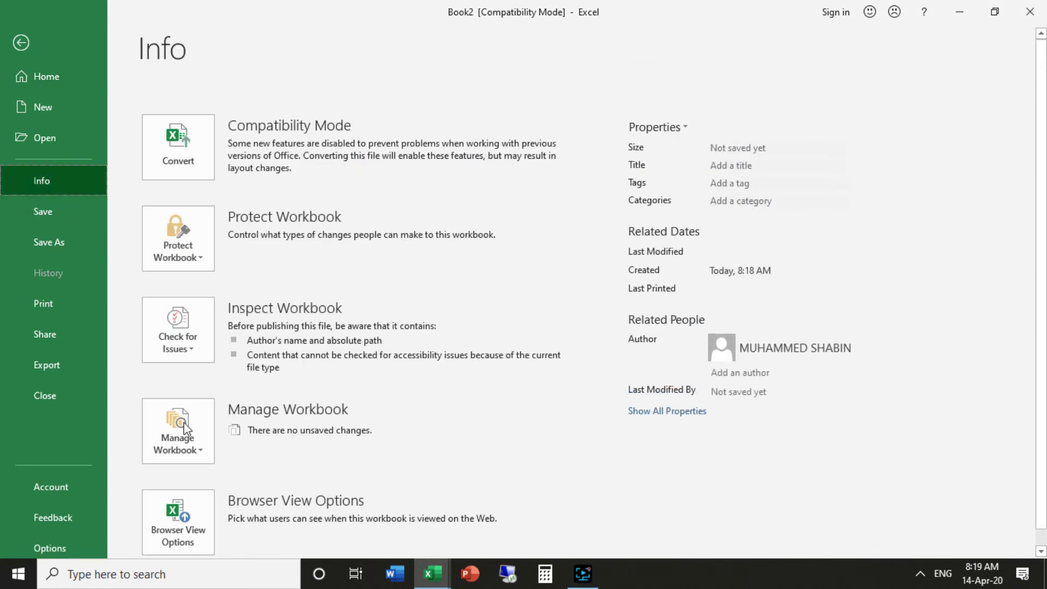
{"action": "left_click", "coordinate": [194, 446]}
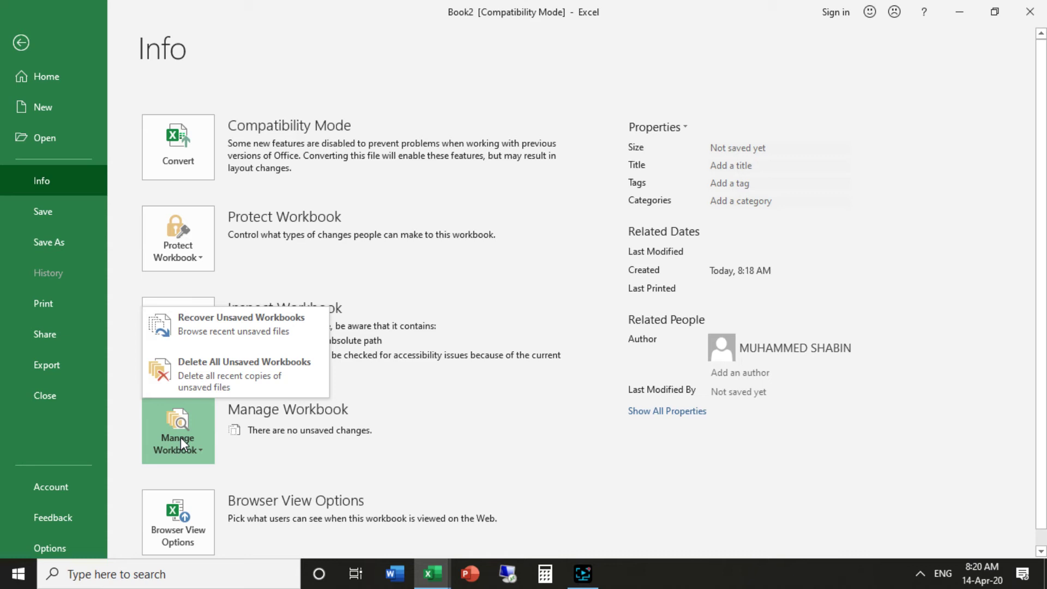
{"action": "left_click", "coordinate": [20, 44]}
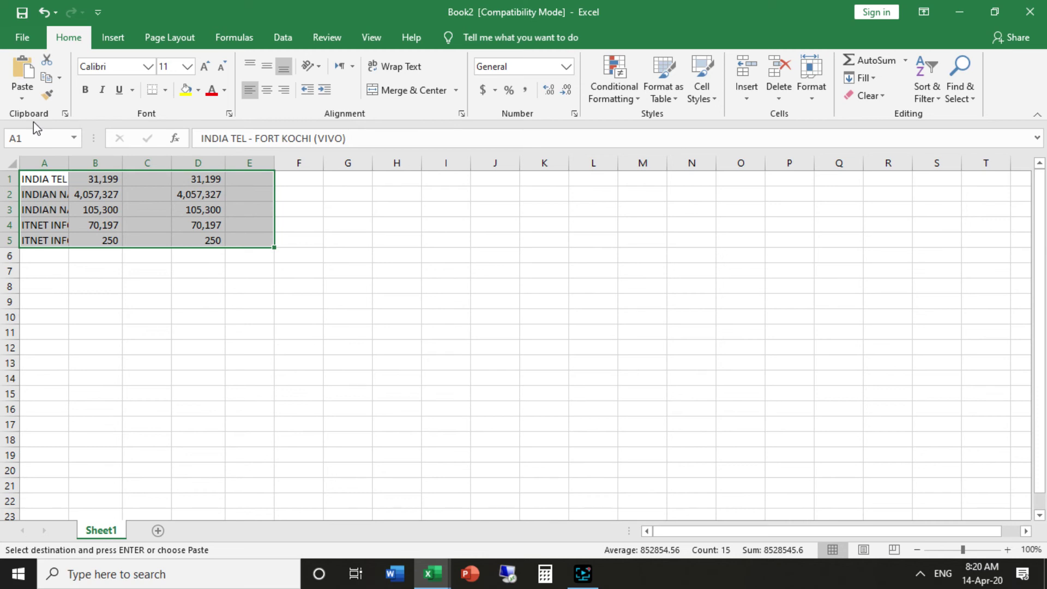
Adjust the interval in minutes for saving AutoRecover information in the Excel save options and apply it.
{"action": "left_click", "coordinate": [24, 37]}
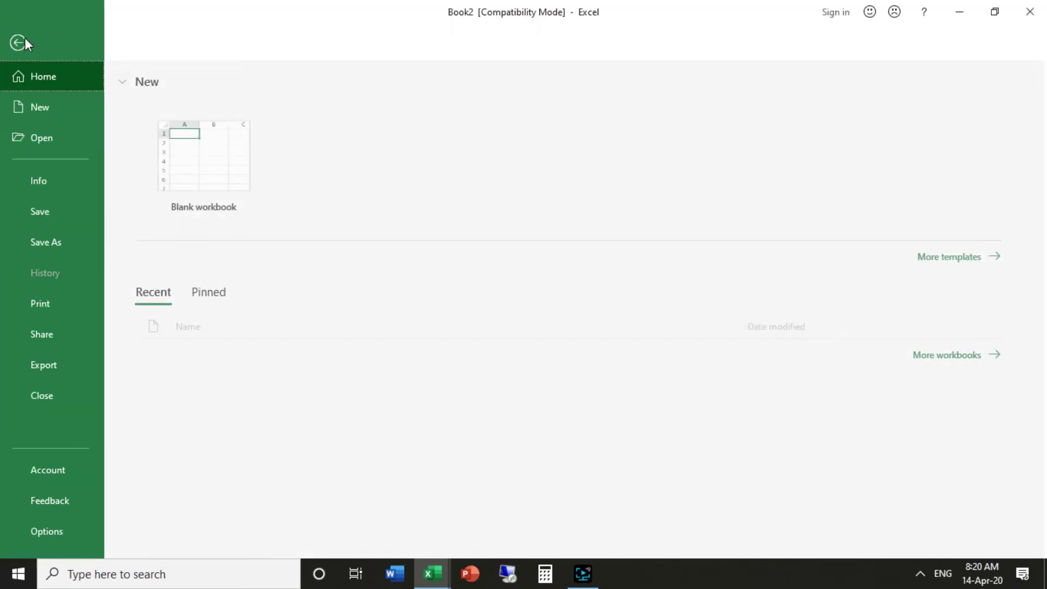
{"action": "left_click", "coordinate": [46, 524]}
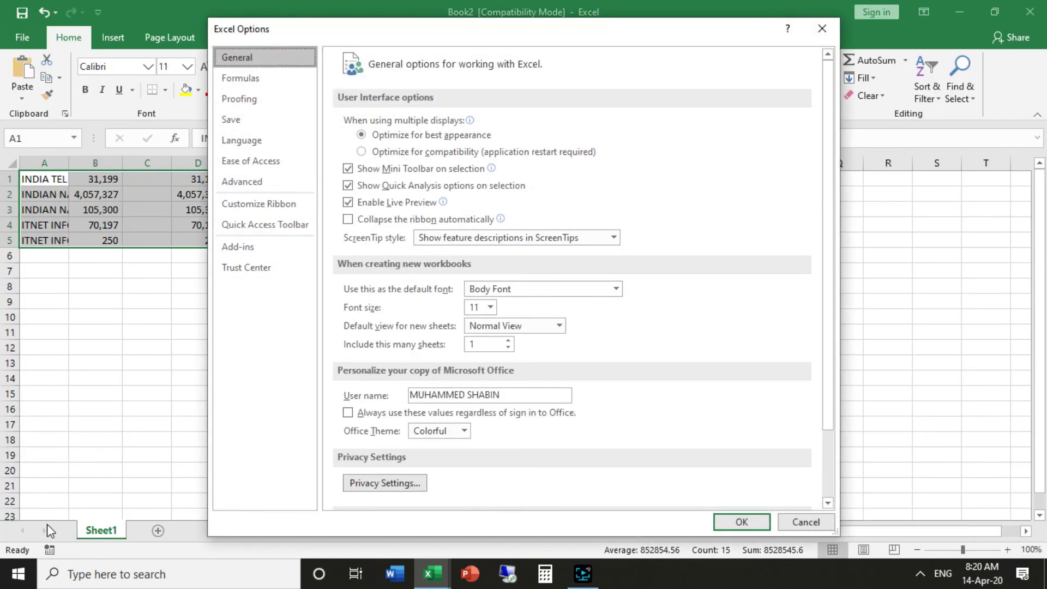
{"action": "left_click", "coordinate": [258, 121]}
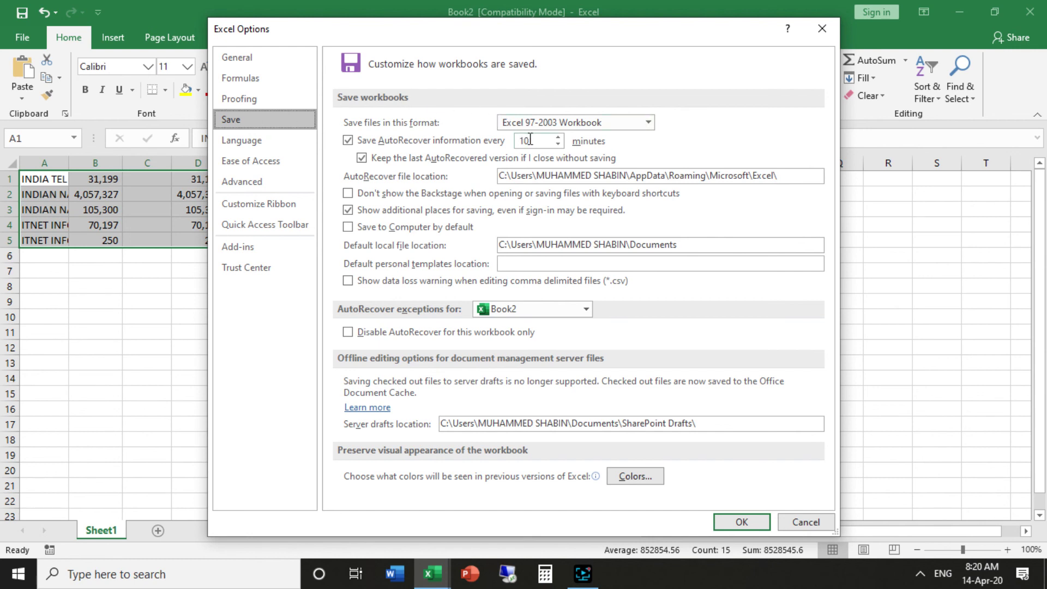
{"action": "left_click", "coordinate": [558, 138]}
{"action": "left_click", "coordinate": [560, 138]}
{"action": "left_click", "coordinate": [558, 145]}
{"action": "left_click", "coordinate": [558, 145]}
{"action": "left_click", "coordinate": [558, 145]}
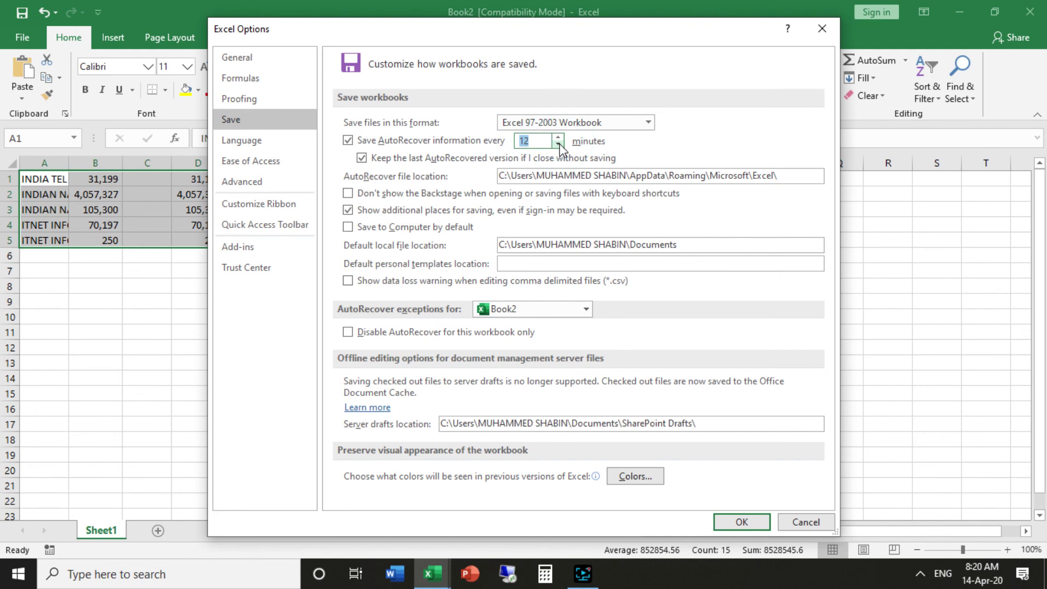
{"action": "left_click", "coordinate": [558, 145]}
{"action": "left_click", "coordinate": [558, 145]}
{"action": "left_click", "coordinate": [559, 145]}
{"action": "left_click", "coordinate": [737, 522]}
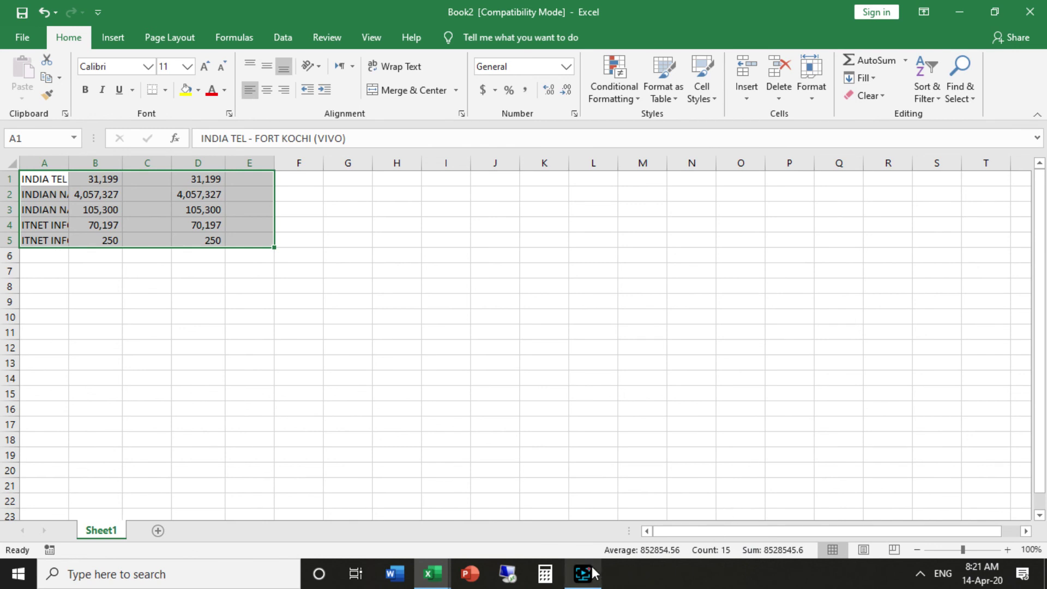
{"action": "mouse_move", "coordinate": [593, 570]}
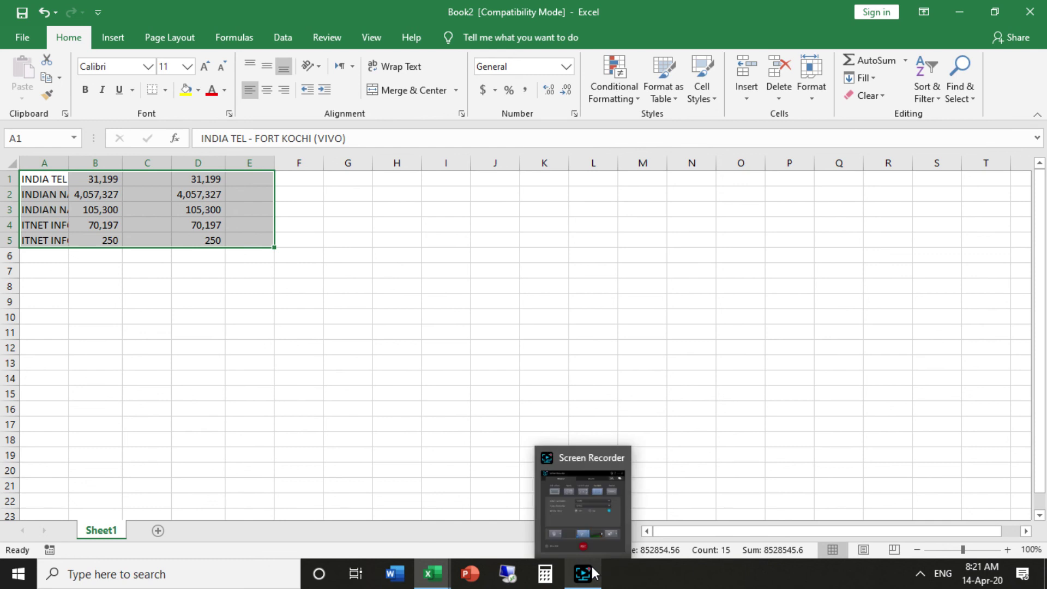